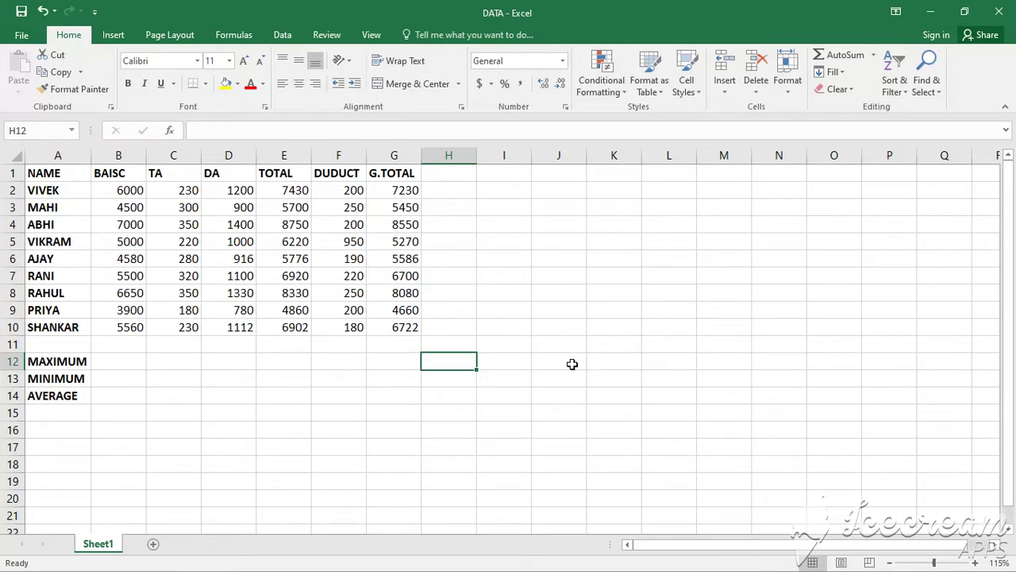
Step: Enter a sample first name in cell J10
left_click(571, 363)
key("alt+r")
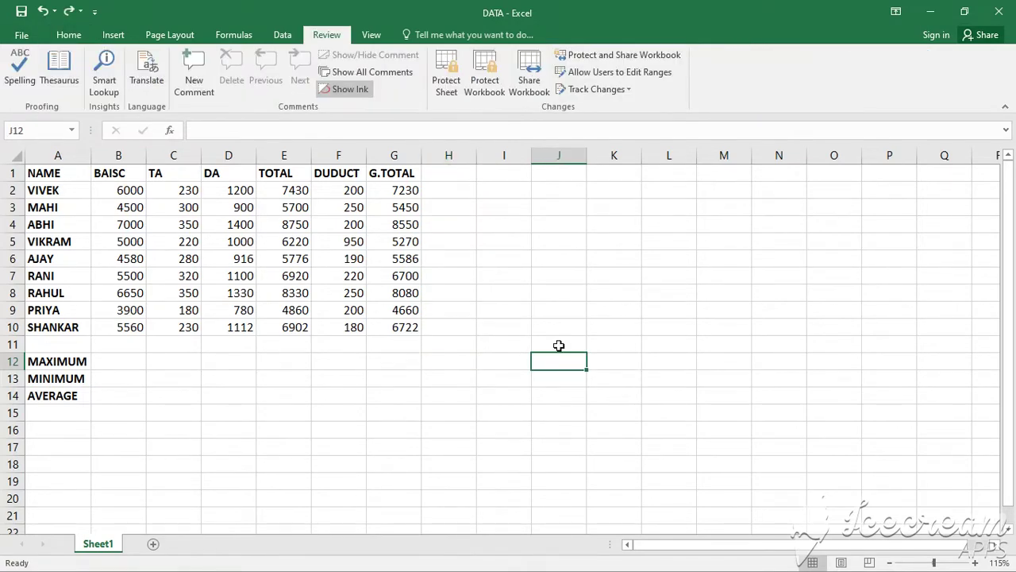
left_click(561, 328)
type("nish")
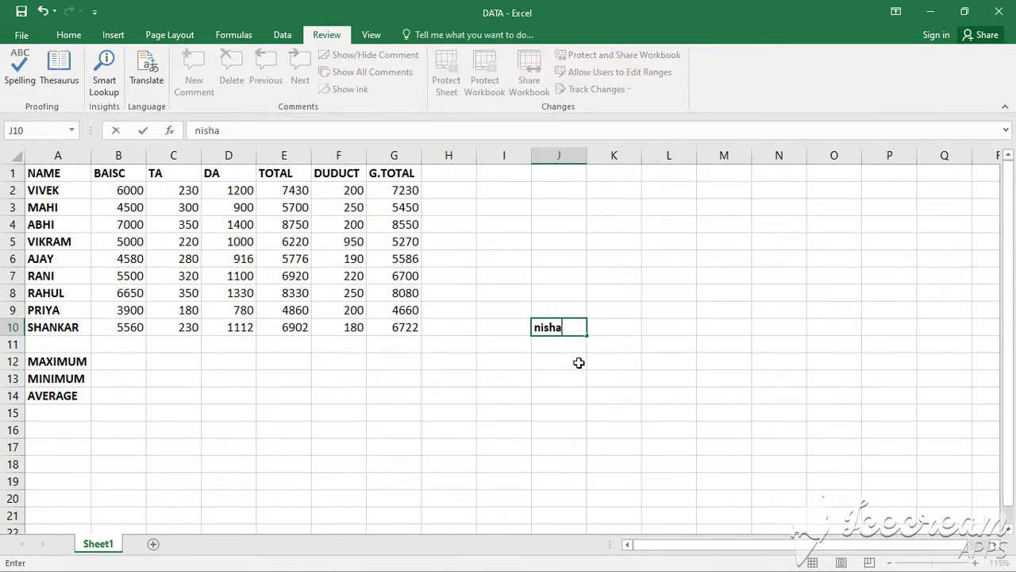
type("a")
left_click(565, 397)
left_click(567, 329)
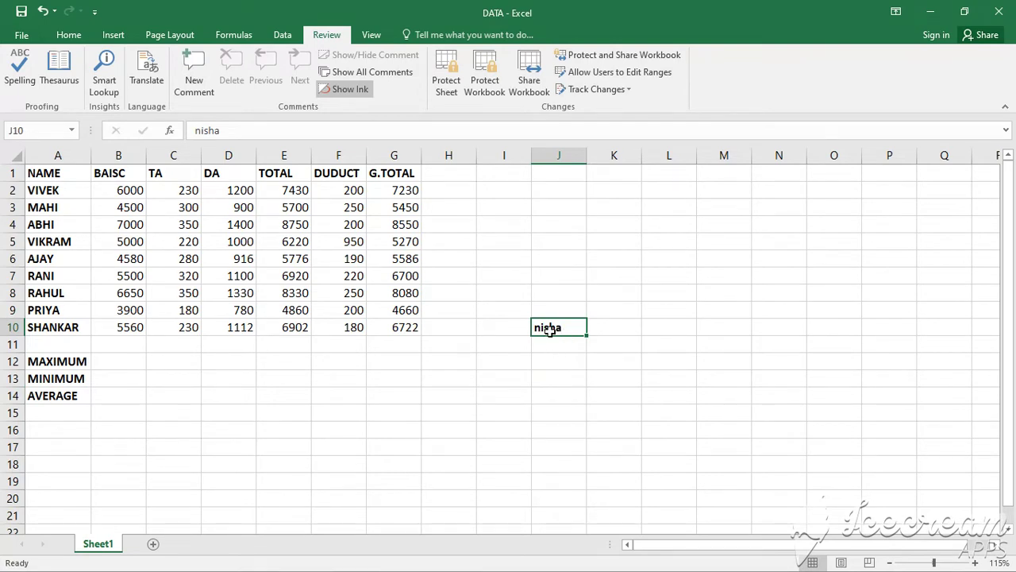
Step: Format cell J10 with a yellow fill and red, italic, underlined text
left_click(69, 34)
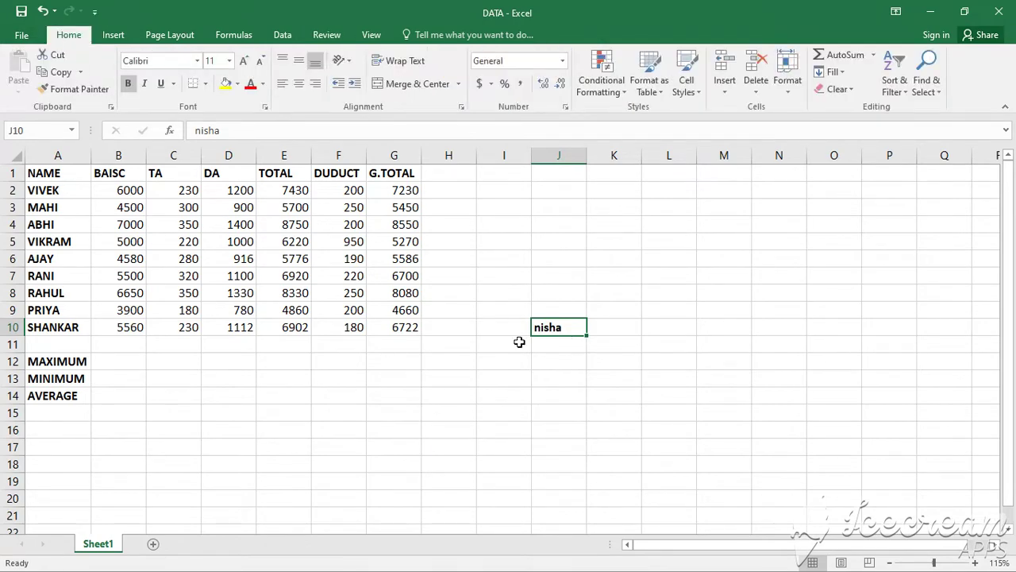
left_click(227, 85)
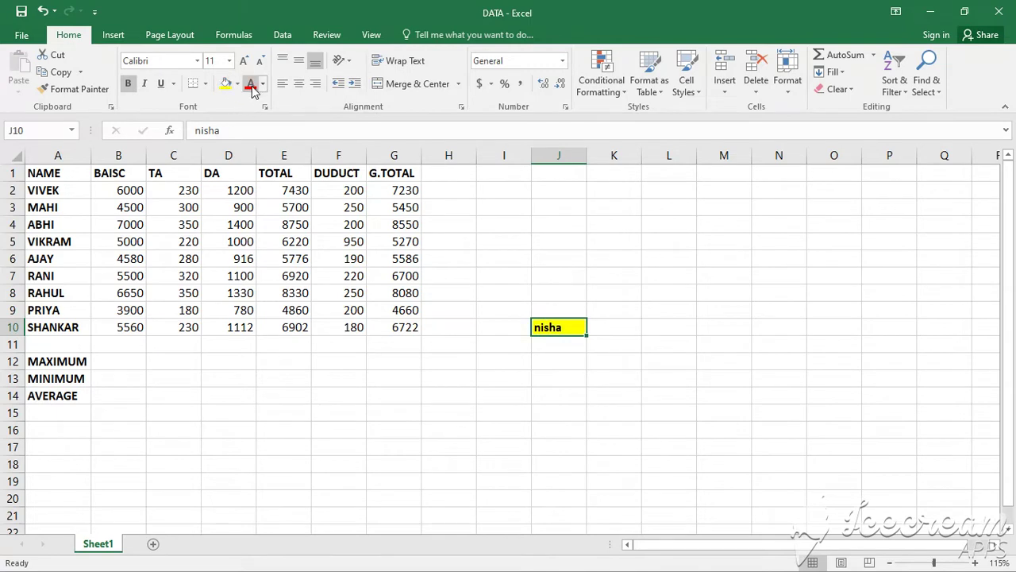
left_click(250, 86)
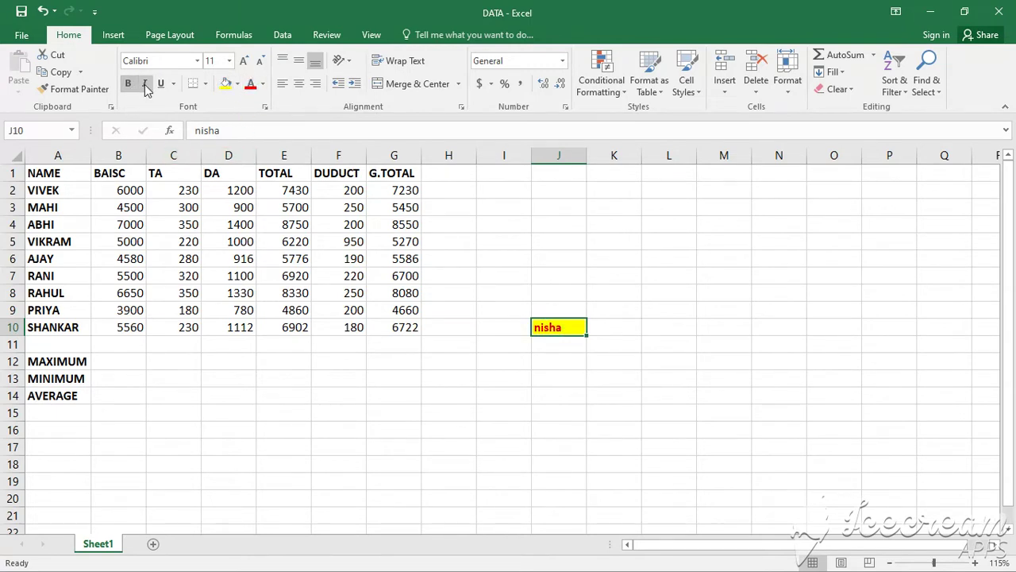
left_click(144, 85)
left_click(161, 85)
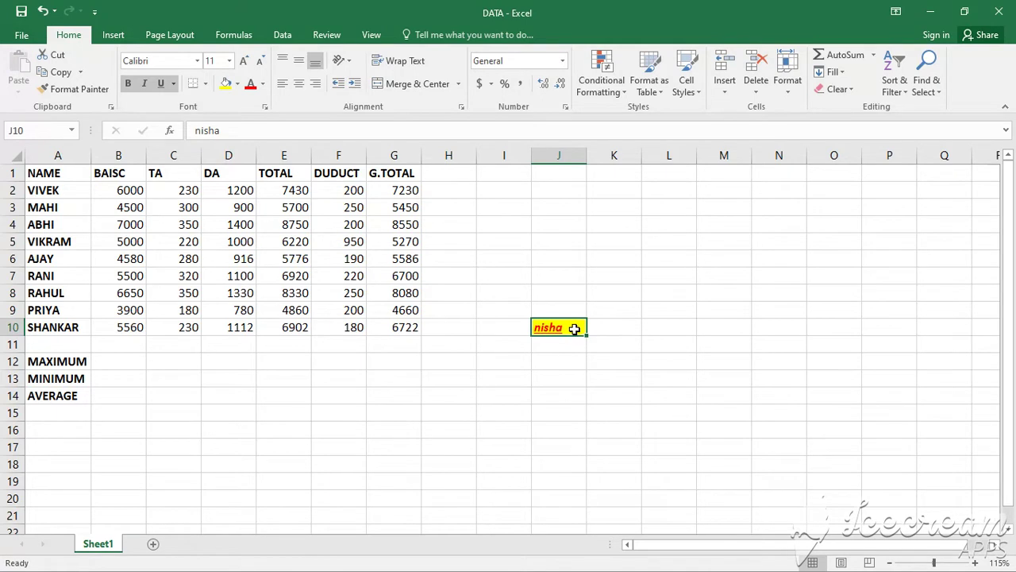
Step: Add a comment reading "ranchi" to cell J10
left_click(327, 35)
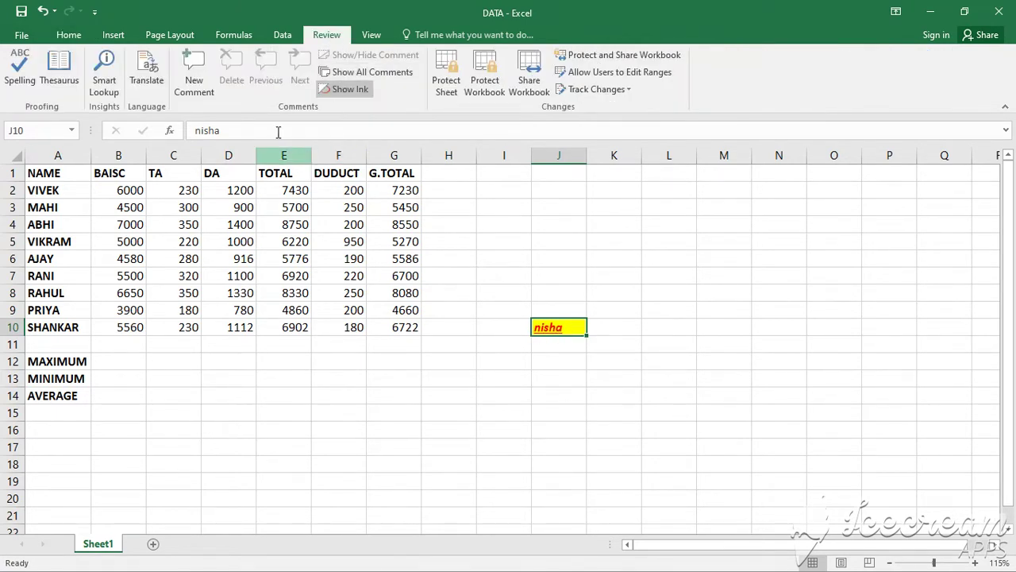
left_click(195, 87)
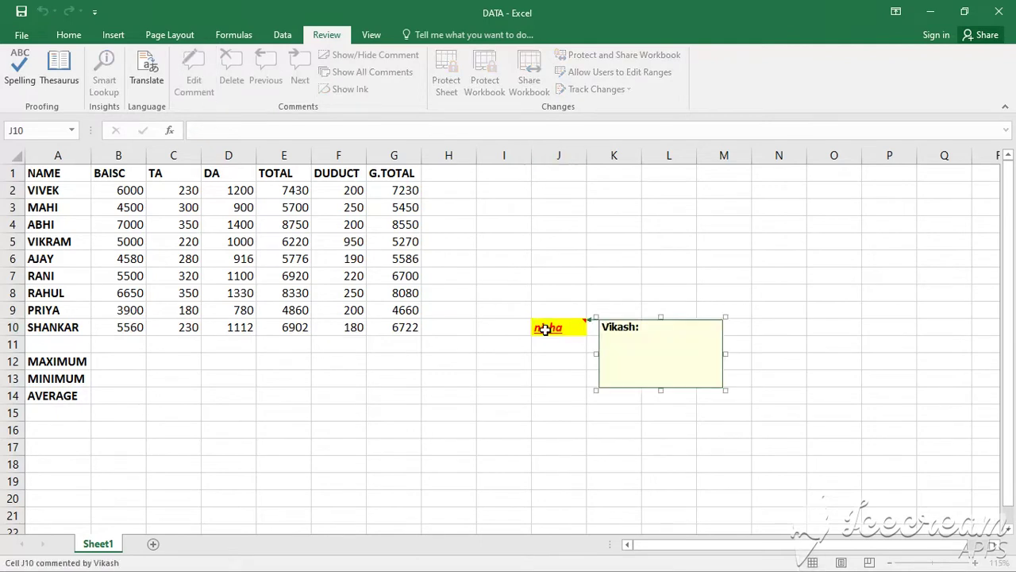
type("ranchi")
left_click(572, 378)
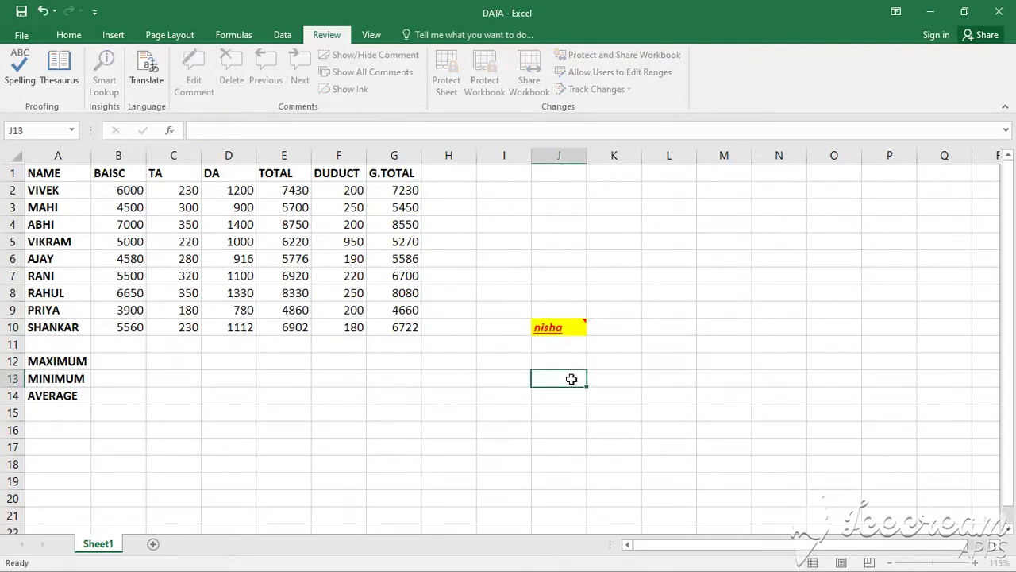
Step: Clear only the formats from cell J10, keeping its text and comment
left_click(564, 328)
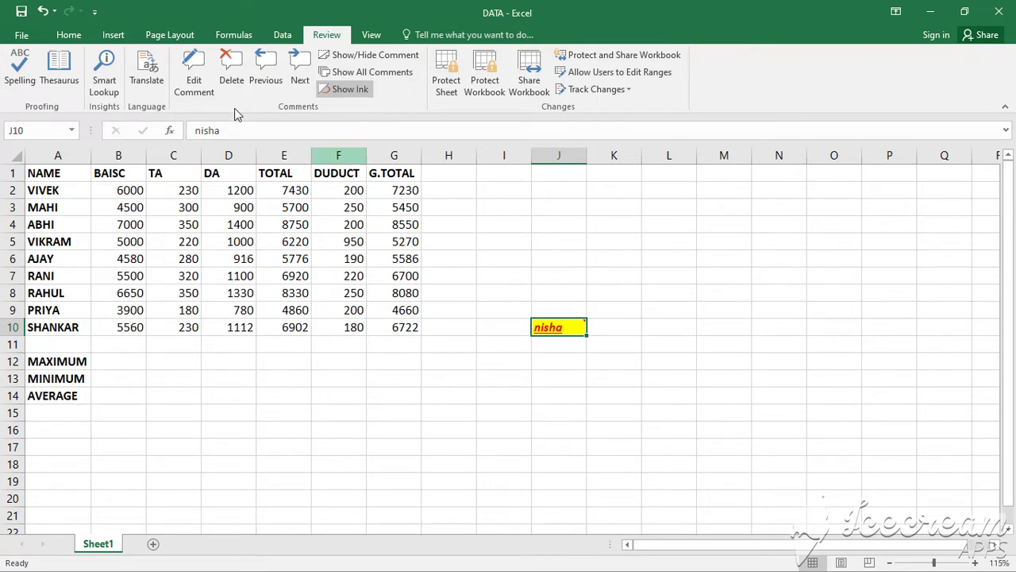
left_click(78, 39)
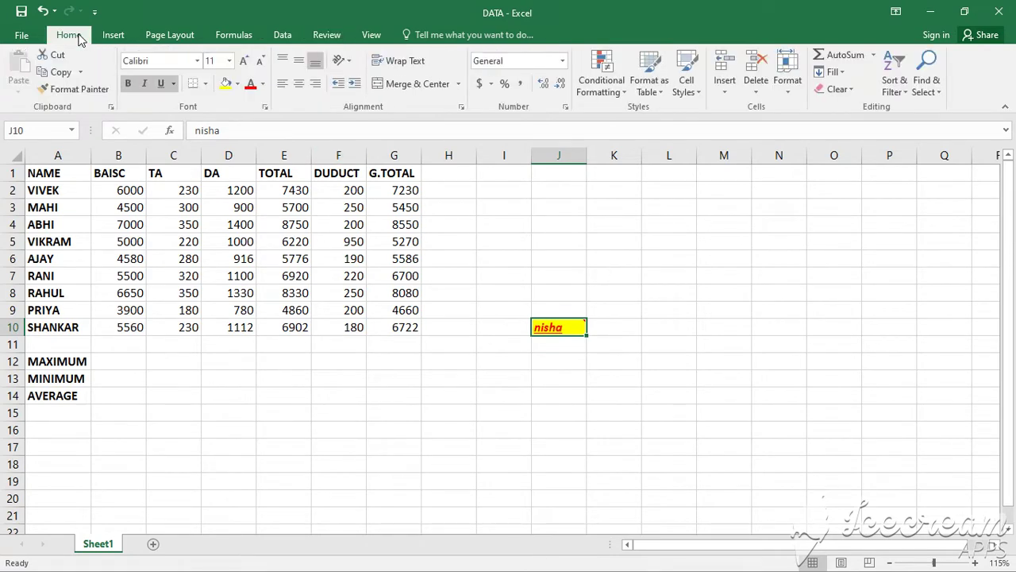
left_click(851, 92)
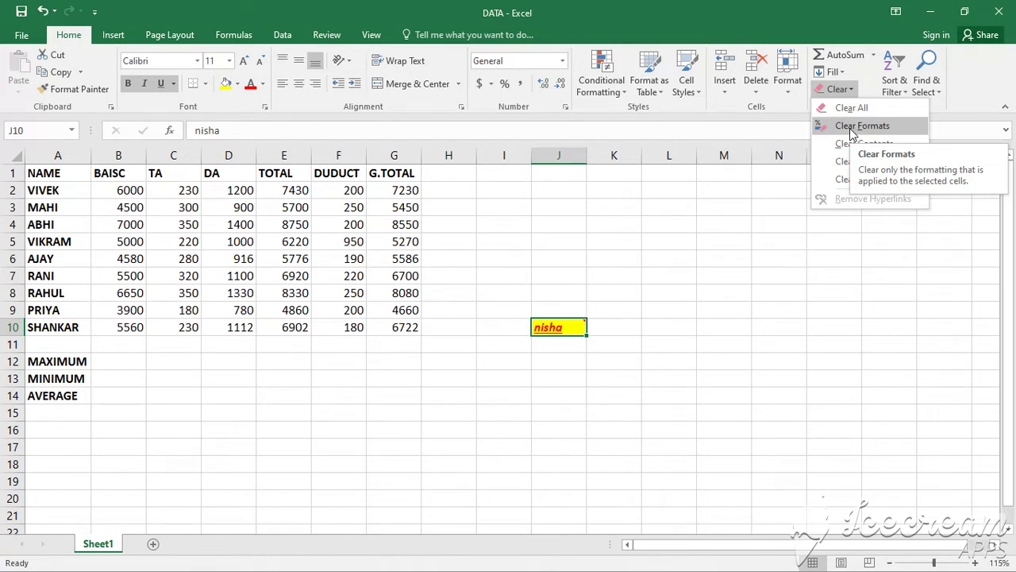
left_click(852, 127)
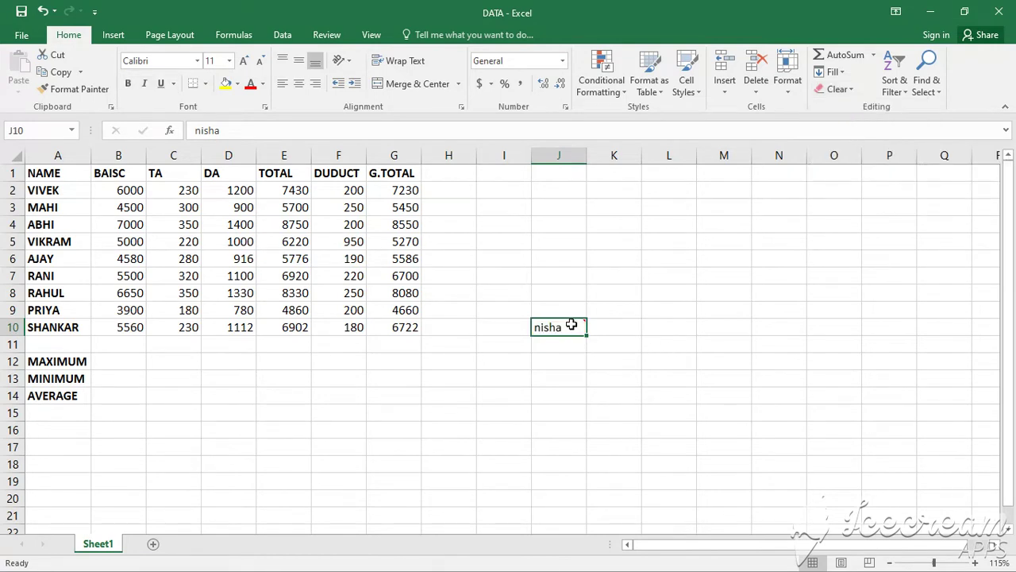
mouse_move(572, 326)
left_click(837, 89)
left_click(855, 127)
Step: Clear the contents of cell J10, followed by its comment
left_click(843, 90)
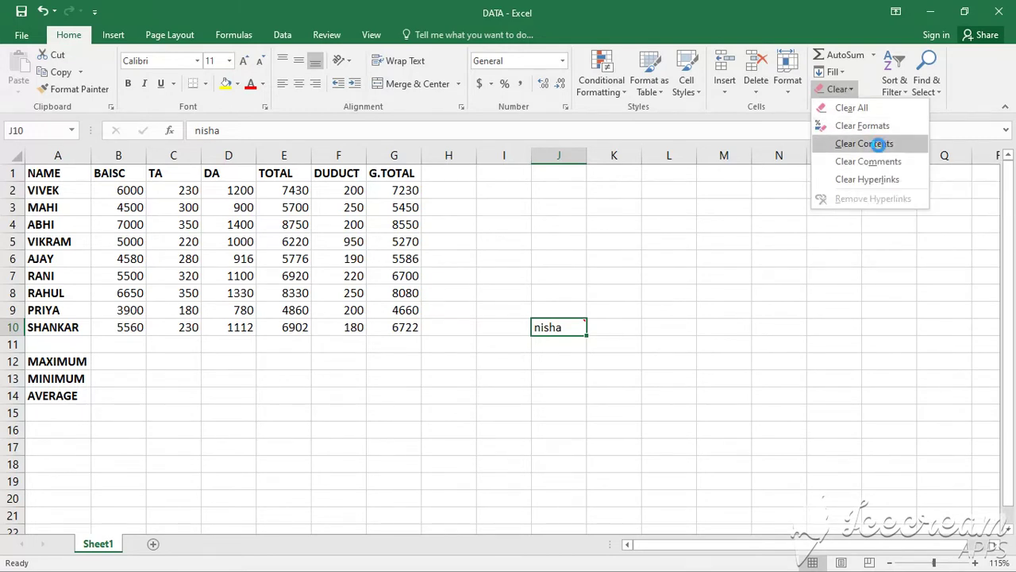
left_click(880, 148)
mouse_move(561, 323)
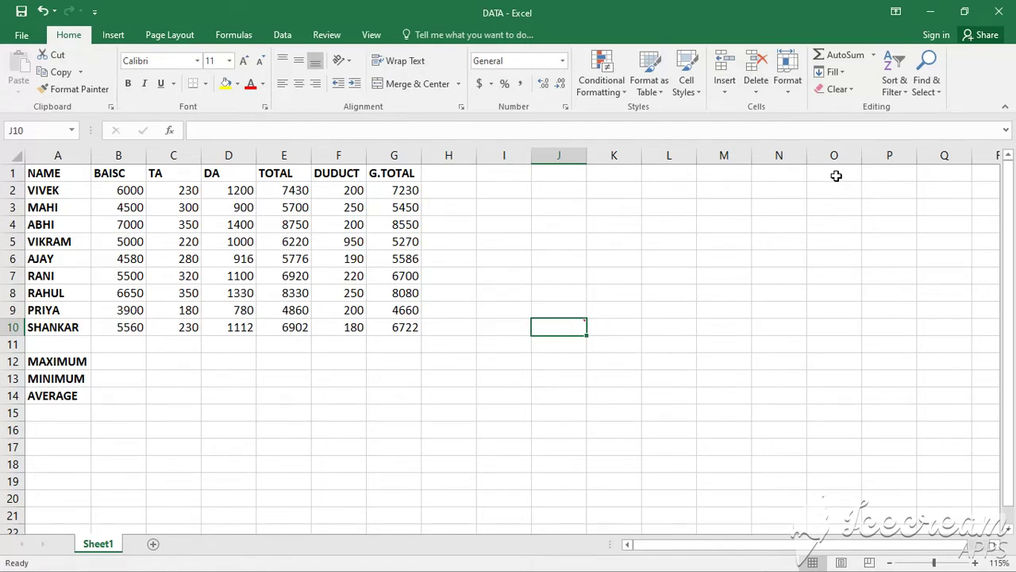
left_click(840, 92)
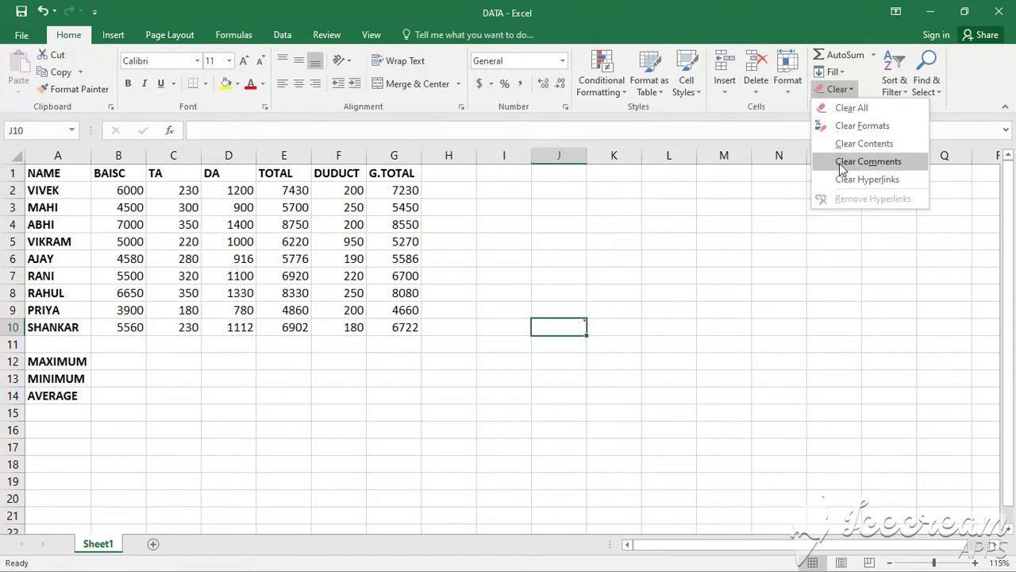
left_click(874, 161)
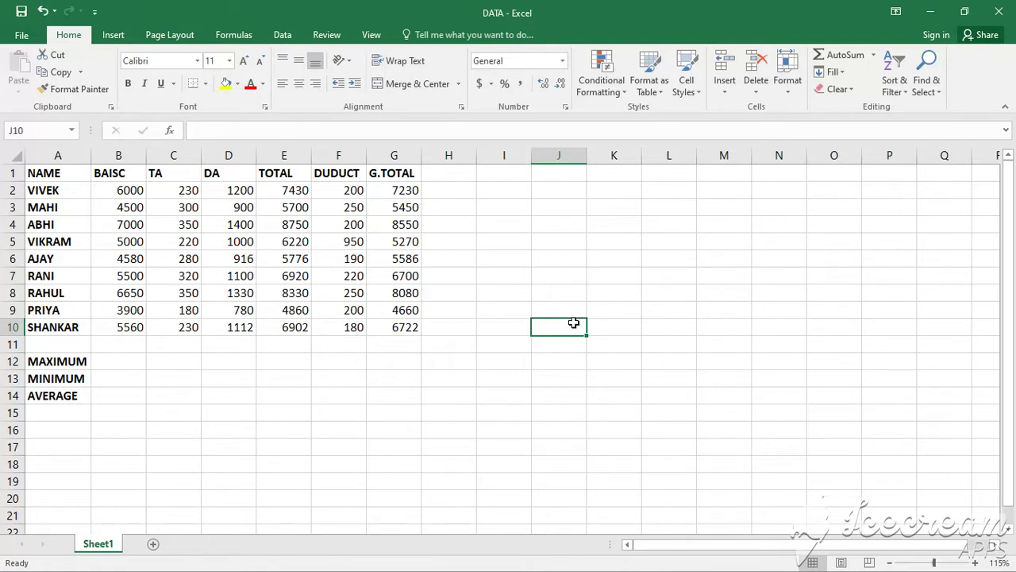
Step: Undo the separate clear operations on cell J10 and apply Clear All to it instead
key("ctrl+z")
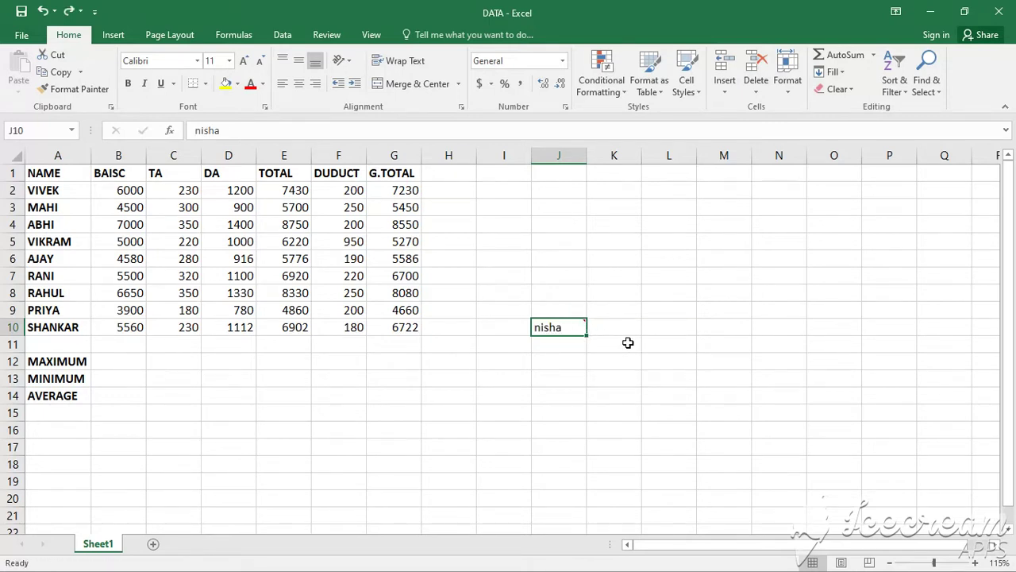
key("ctrl+z")
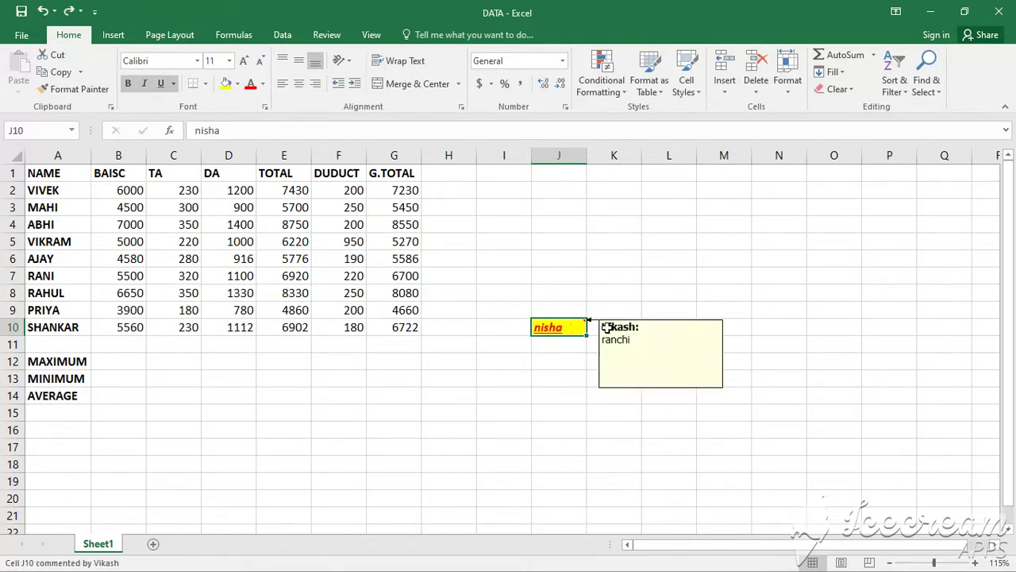
left_click(838, 89)
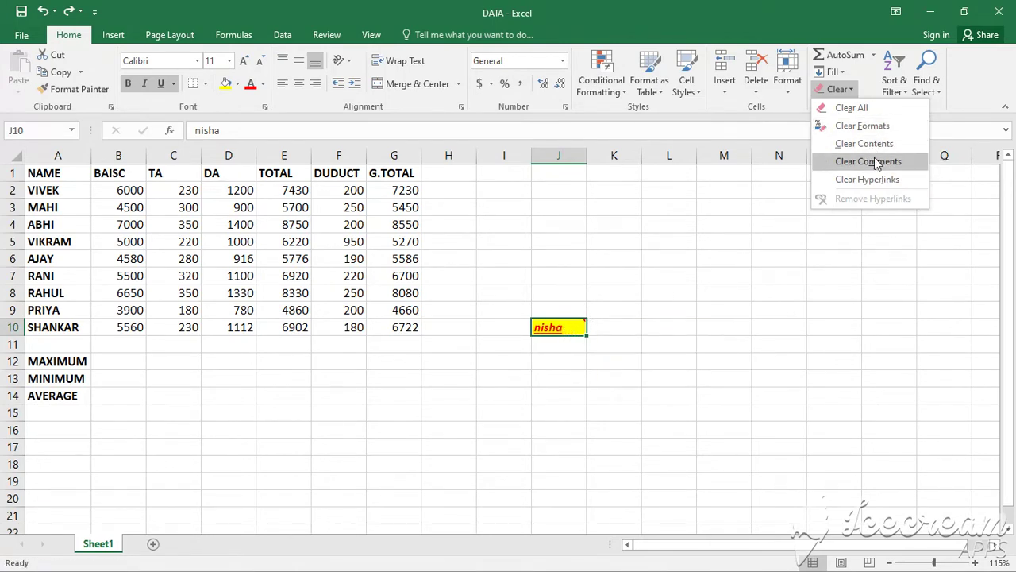
left_click(866, 109)
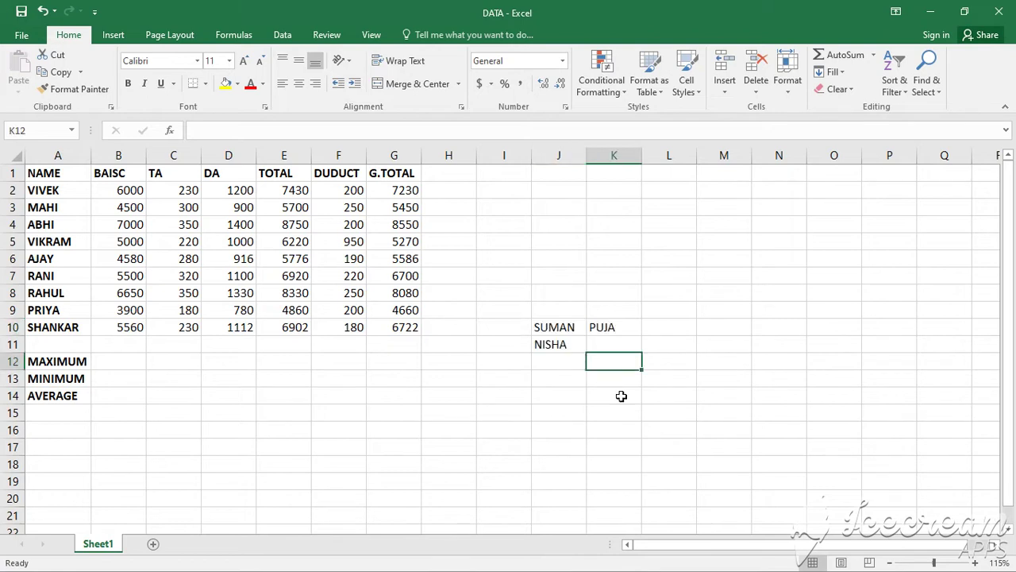
left_click(565, 361)
left_click_drag(555, 319, 601, 347)
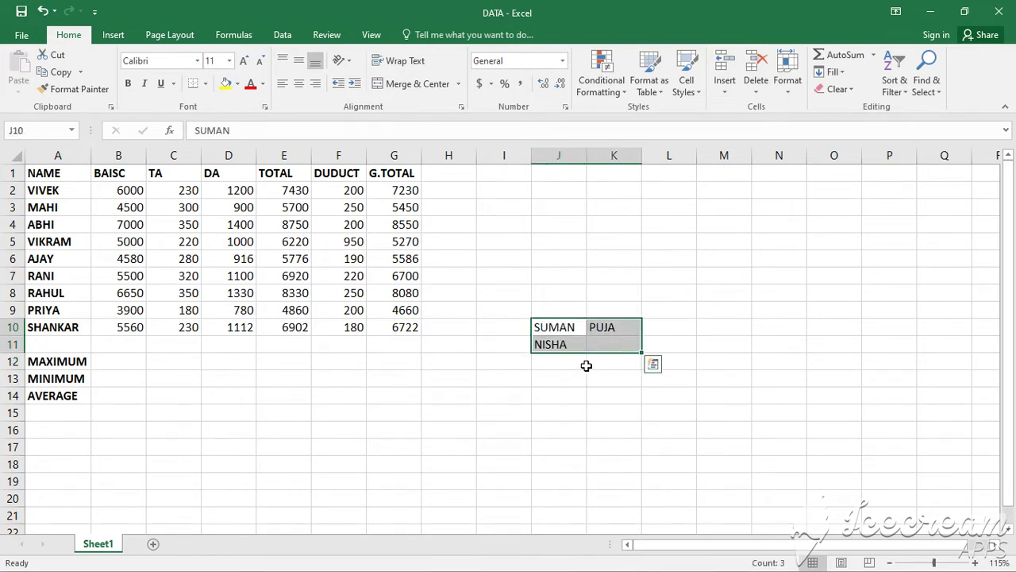
left_click(583, 362)
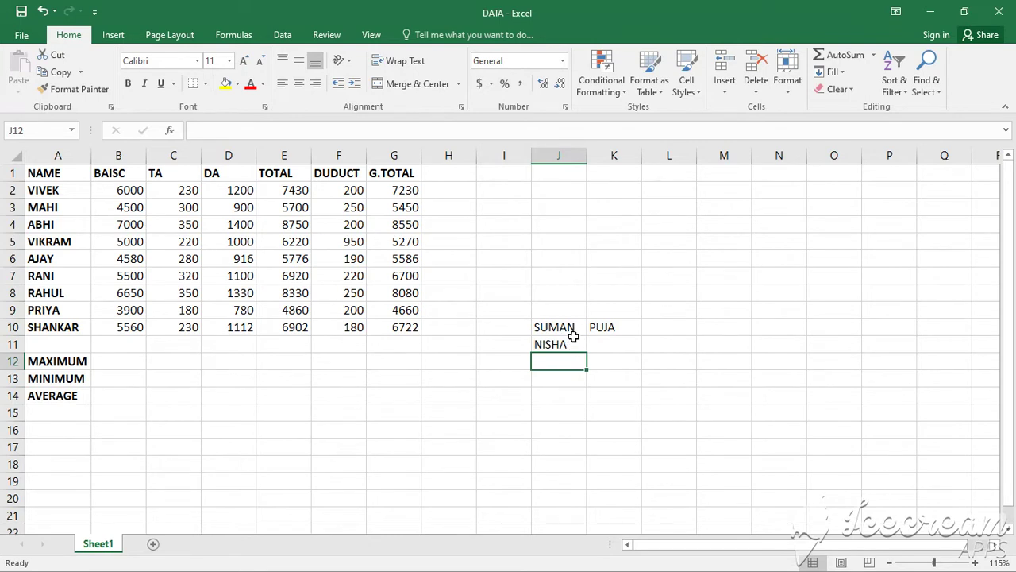
Step: Delete cell J10 with the Shift cells left option, and undo the deletion
left_click(569, 327)
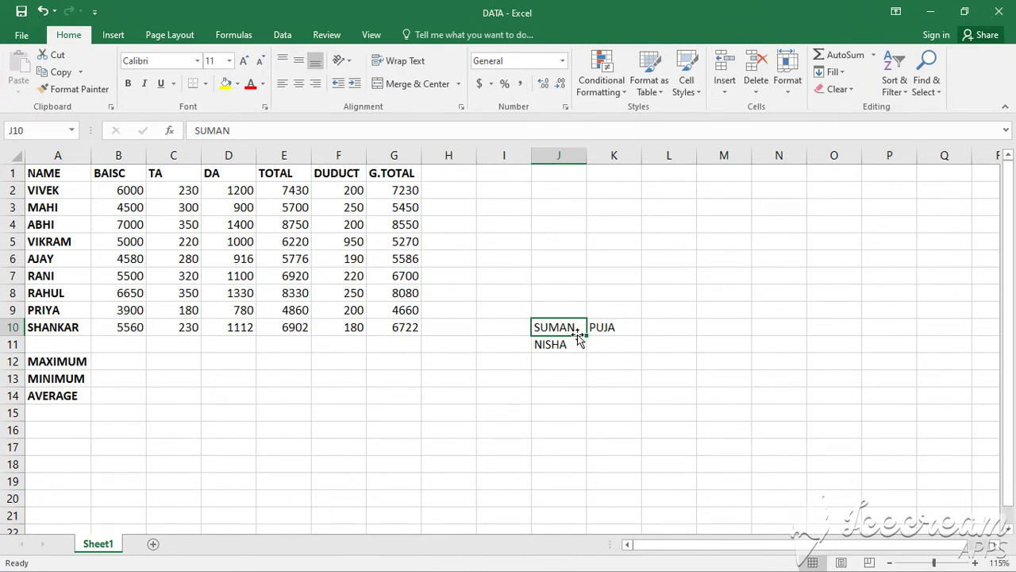
right_click(565, 328)
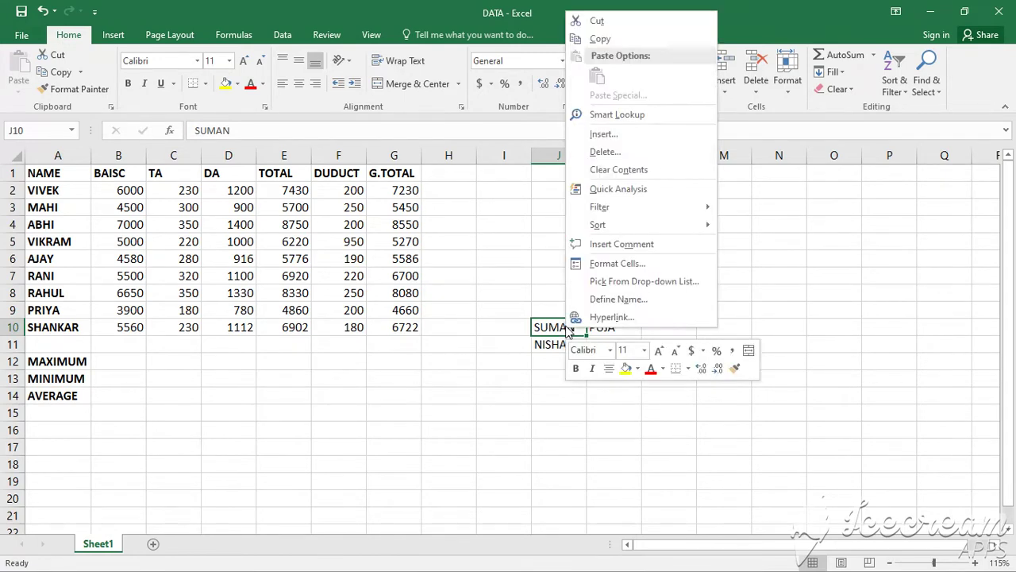
left_click(616, 153)
left_click_drag(598, 88, 729, 233)
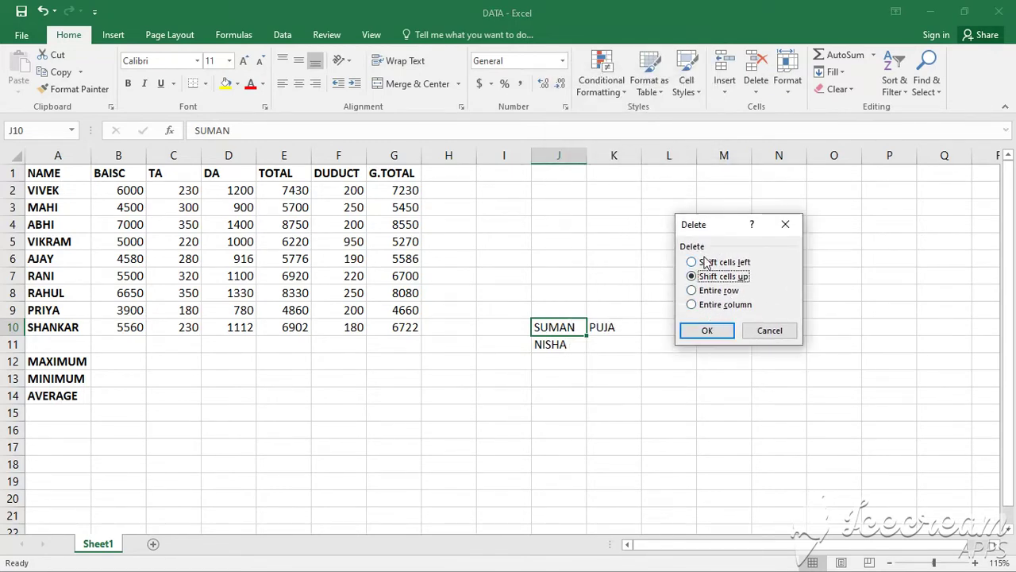
left_click(705, 263)
left_click(709, 275)
left_click(721, 263)
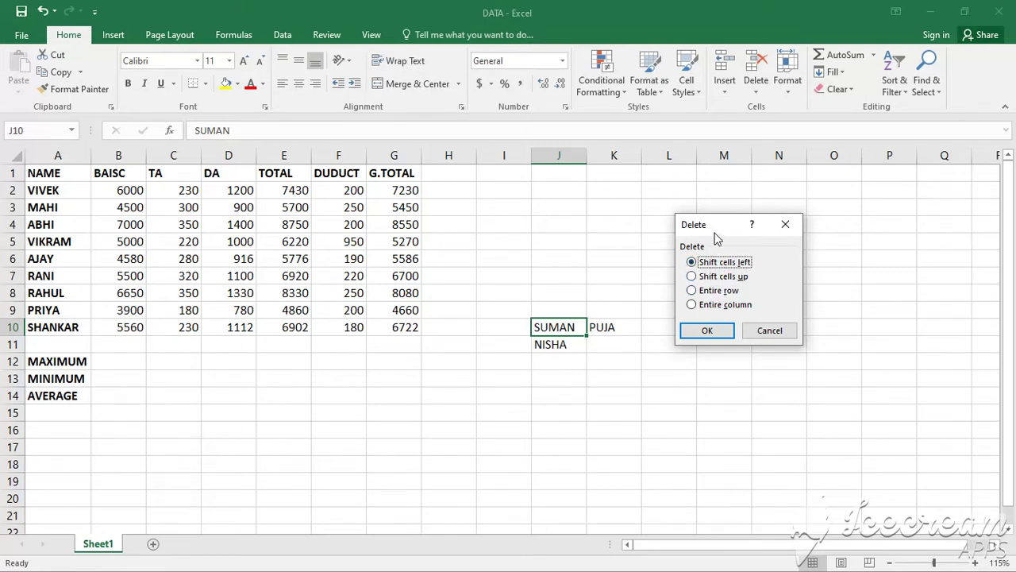
left_click_drag(716, 239, 726, 260)
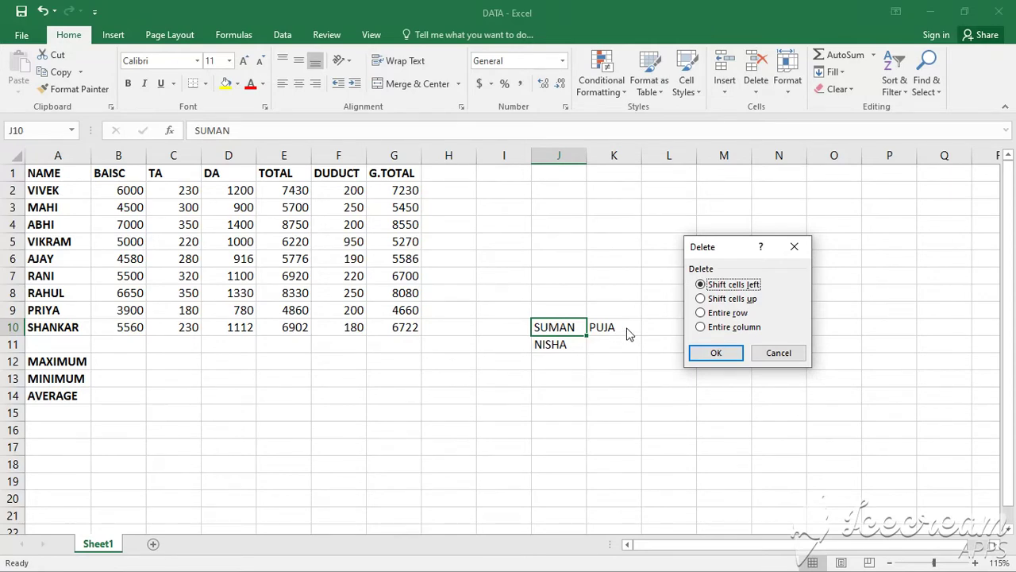
left_click(716, 355)
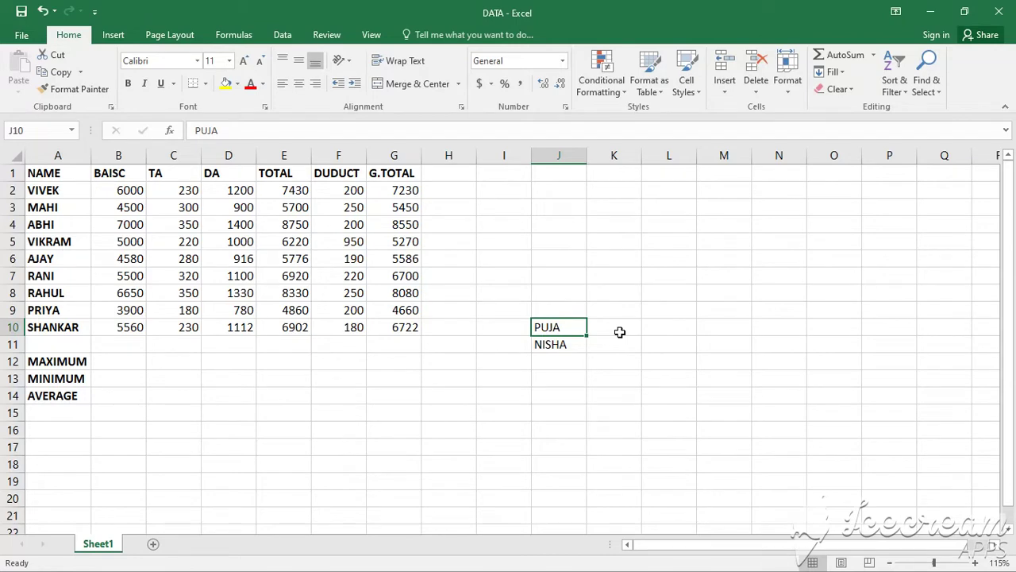
key("ctrl+z")
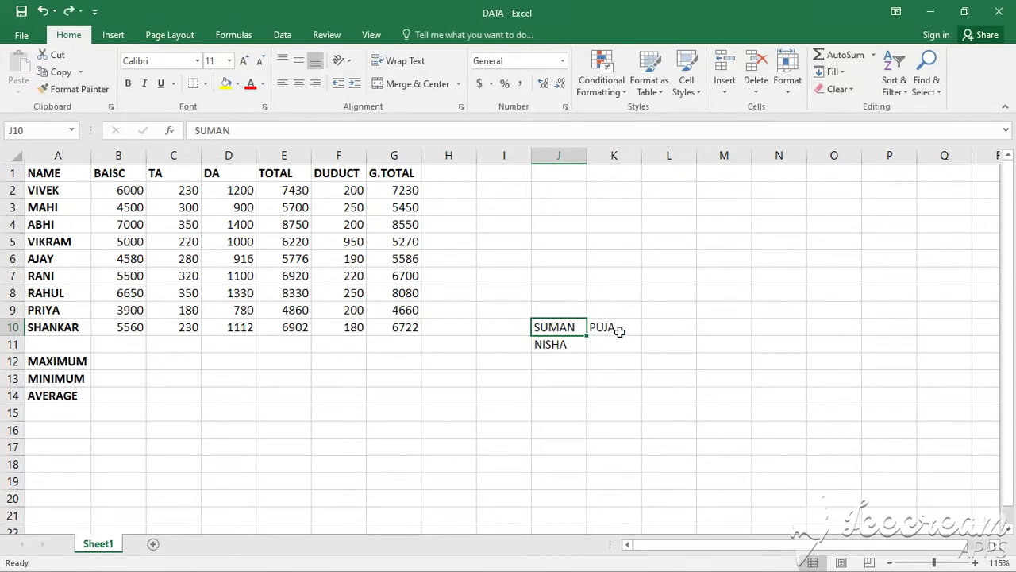
Step: Delete cell J10 with the Shift cells up option, and undo the deletion
right_click(554, 327)
left_click(623, 151)
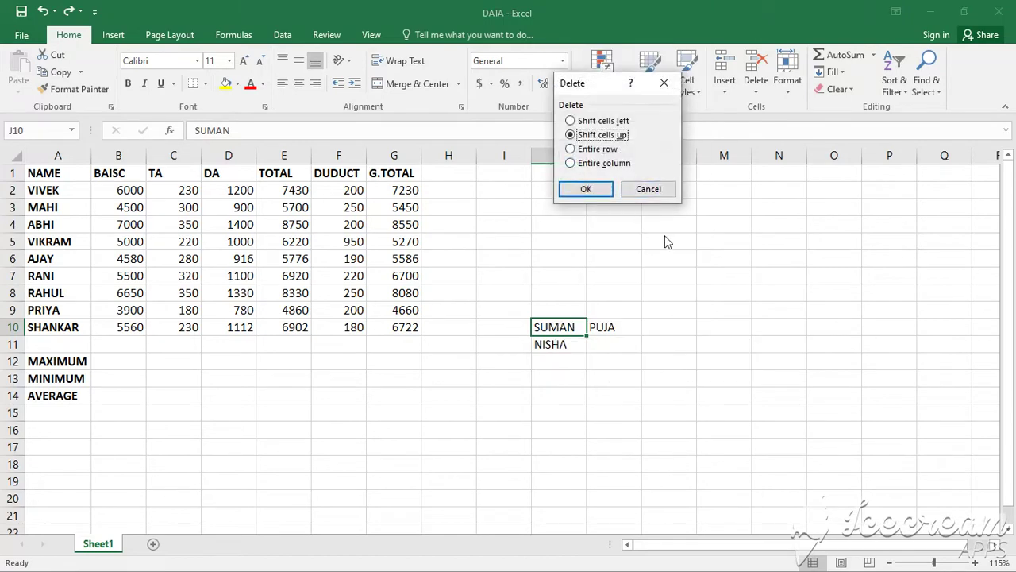
left_click_drag(585, 83, 720, 149)
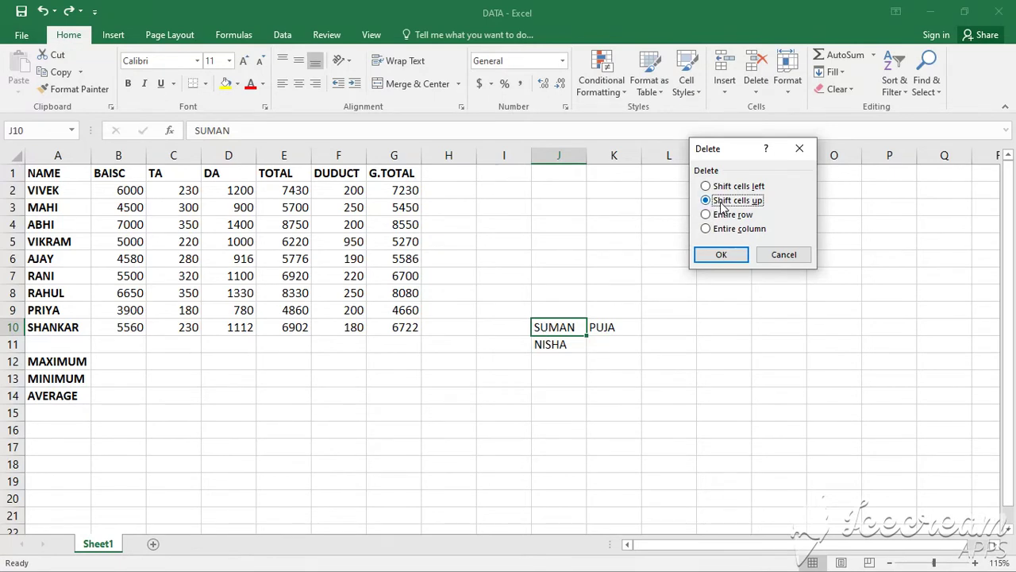
left_click(719, 256)
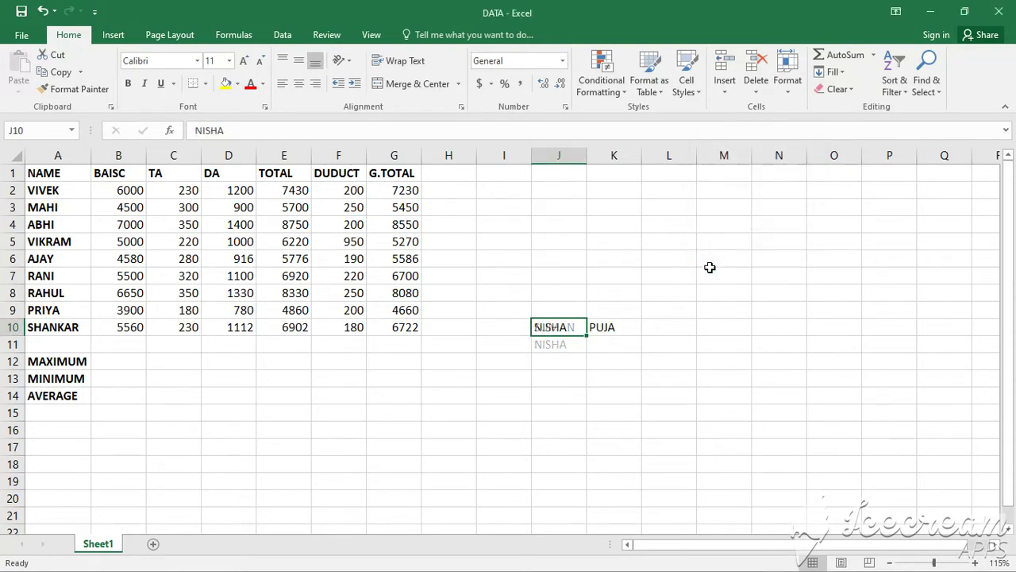
key("ctrl+z")
Step: Delete cell J10 with the Shift cells up option
right_click(562, 330)
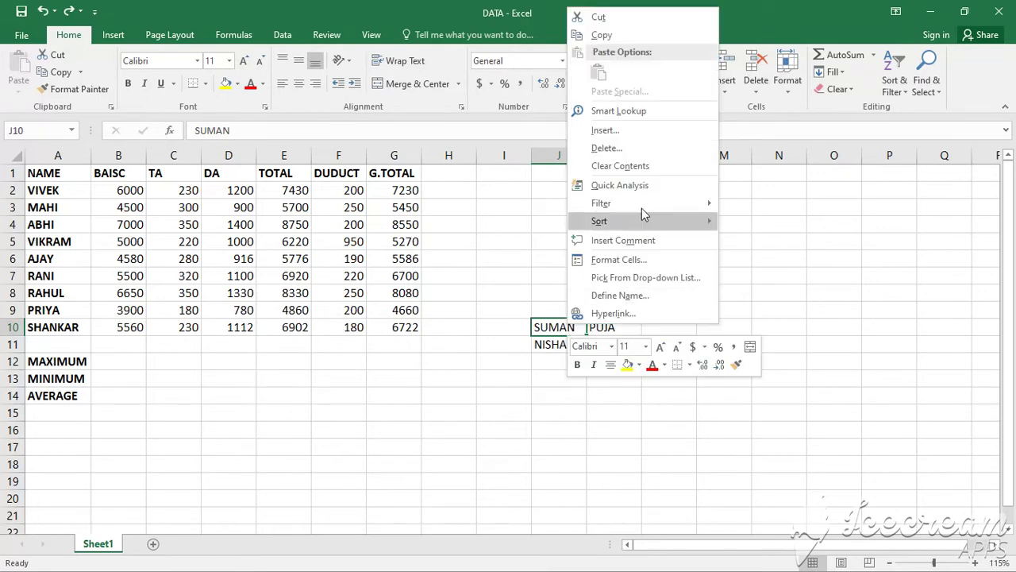
left_click(608, 148)
left_click_drag(599, 84, 753, 199)
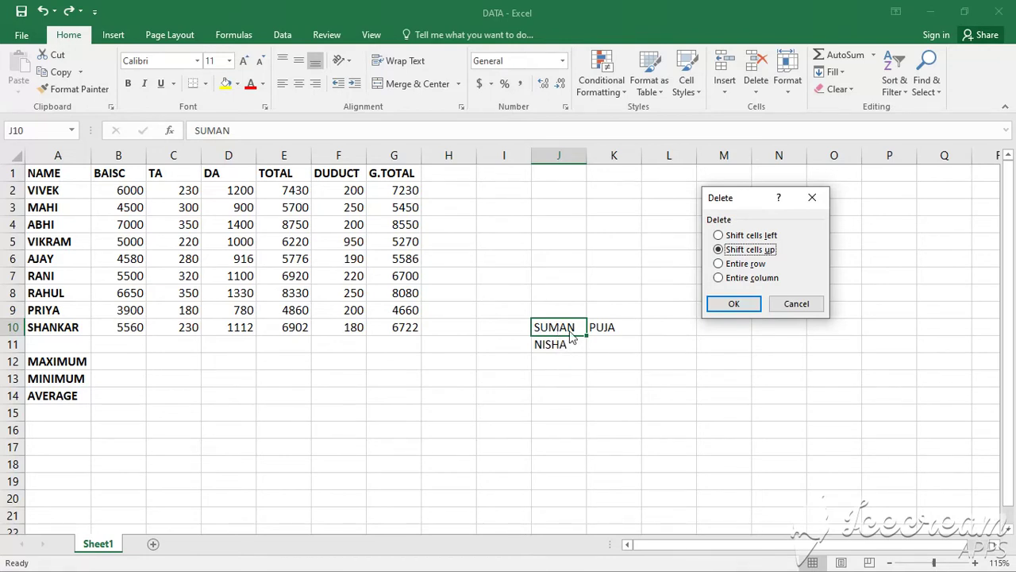
left_click(732, 304)
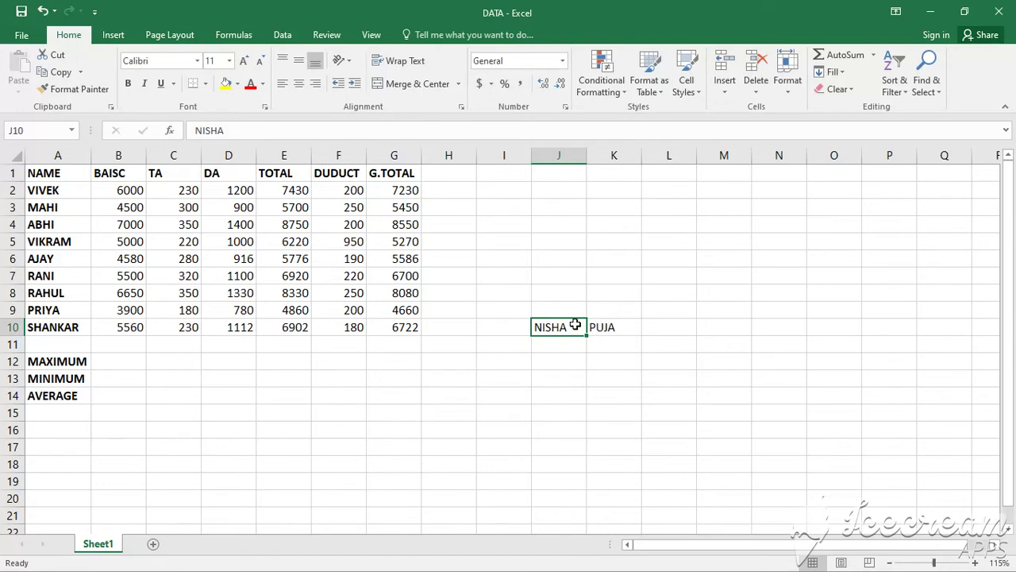
Step: Clear the remaining sample entries from the range J8:K14
left_click_drag(545, 288, 630, 387)
key("Delete")
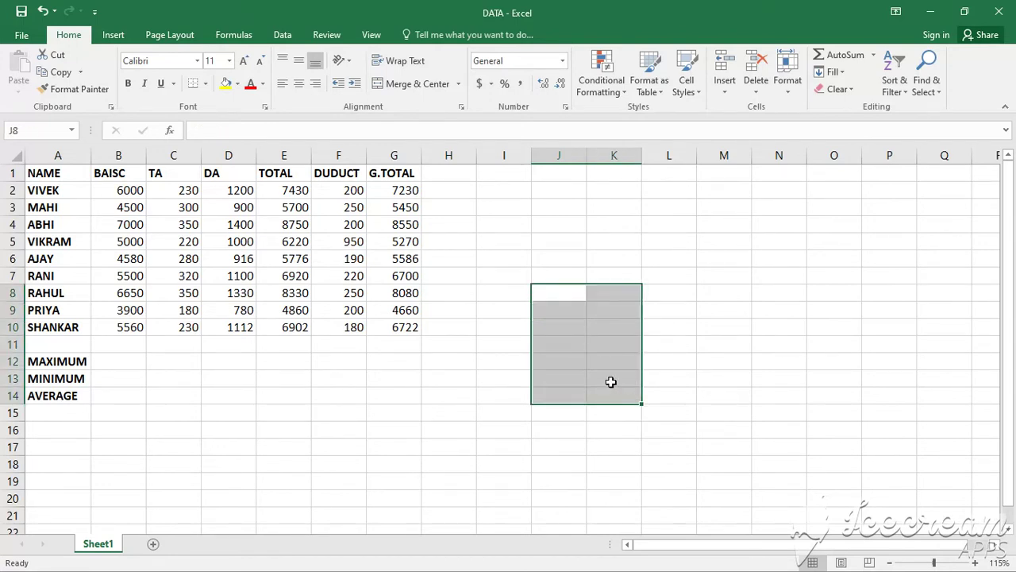
left_click(356, 381)
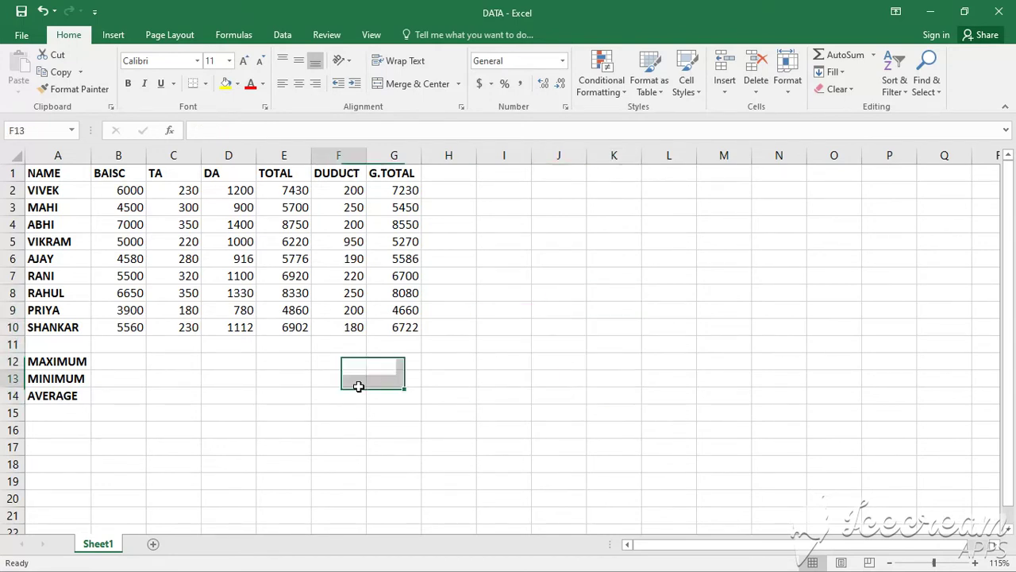
Step: Examine the table's numeric range B2:G10 and individual values in the BAISC column
left_click(239, 375)
left_click(131, 193)
left_click_drag(131, 193, 404, 331)
left_click(292, 375)
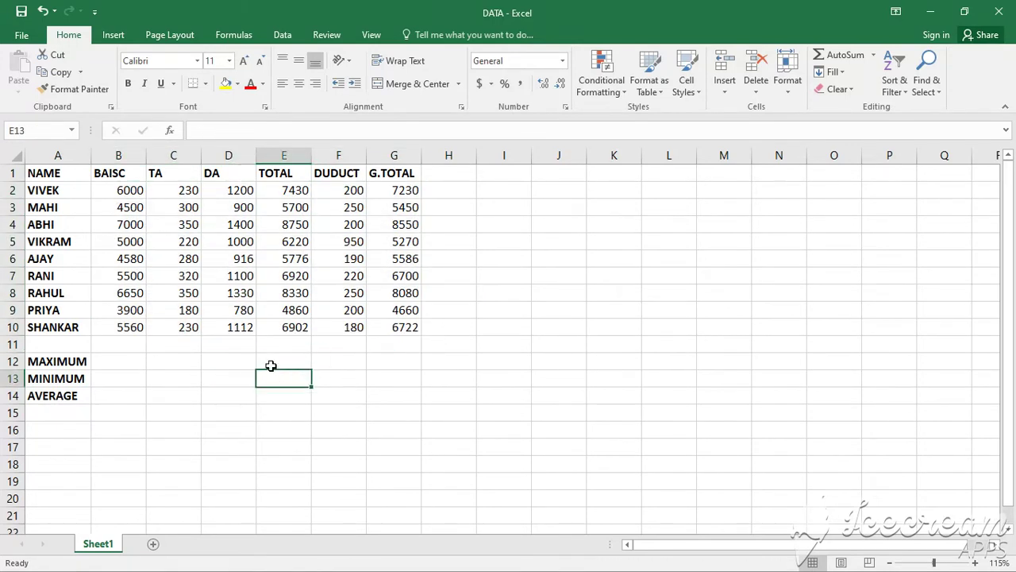
left_click(133, 195)
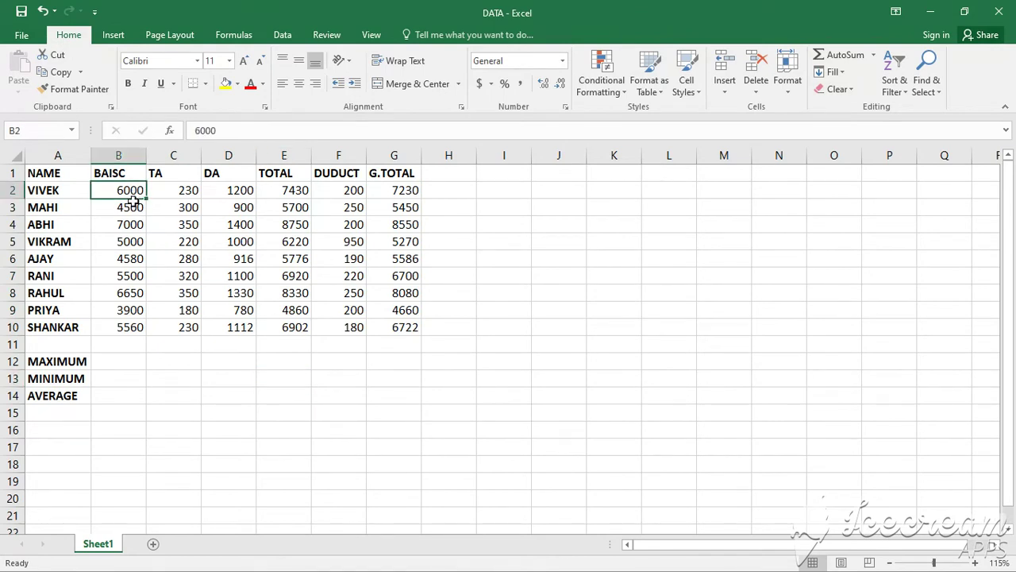
left_click(133, 203)
left_click(127, 239)
left_click(131, 258)
left_click(139, 292)
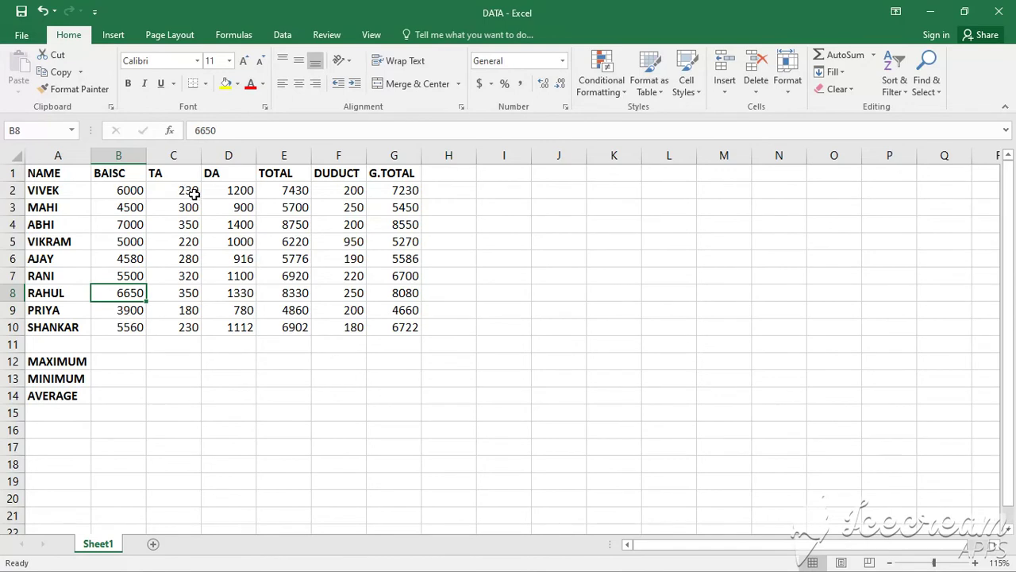
Step: Examine the TA column's values from C2 to C10 one by one, plus a few in the DA and TOTAL columns
left_click(194, 194)
left_click(189, 209)
left_click(190, 226)
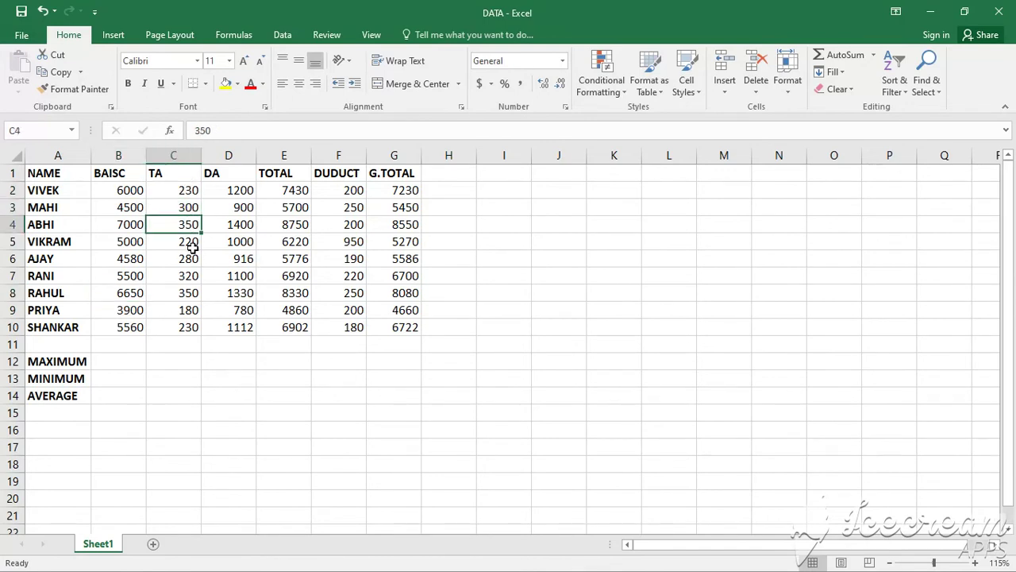
left_click(192, 246)
left_click(195, 260)
left_click(192, 277)
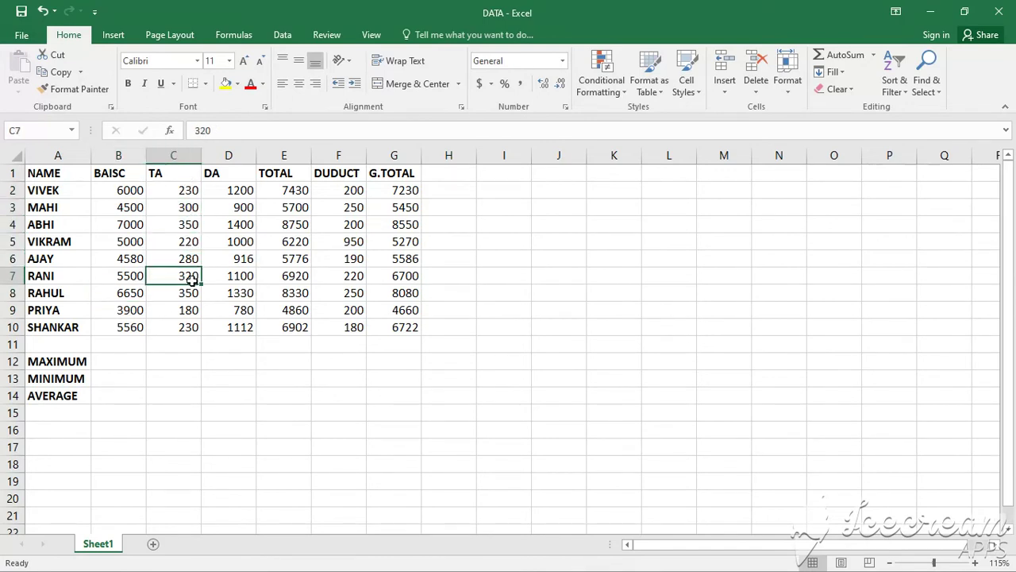
left_click(191, 294)
left_click(191, 310)
left_click(191, 324)
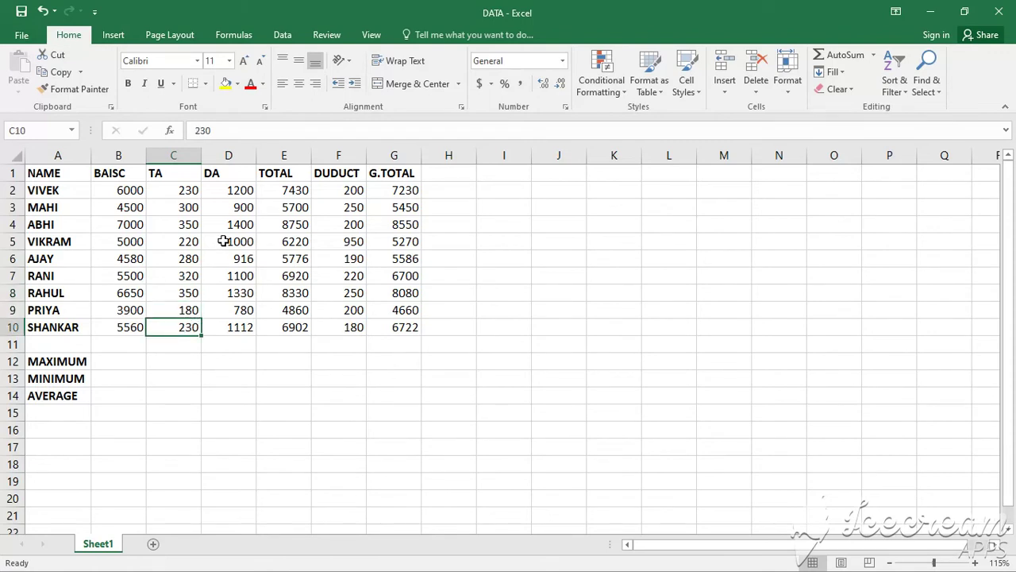
left_click(224, 241)
left_click(272, 277)
left_click(285, 295)
left_click(354, 378)
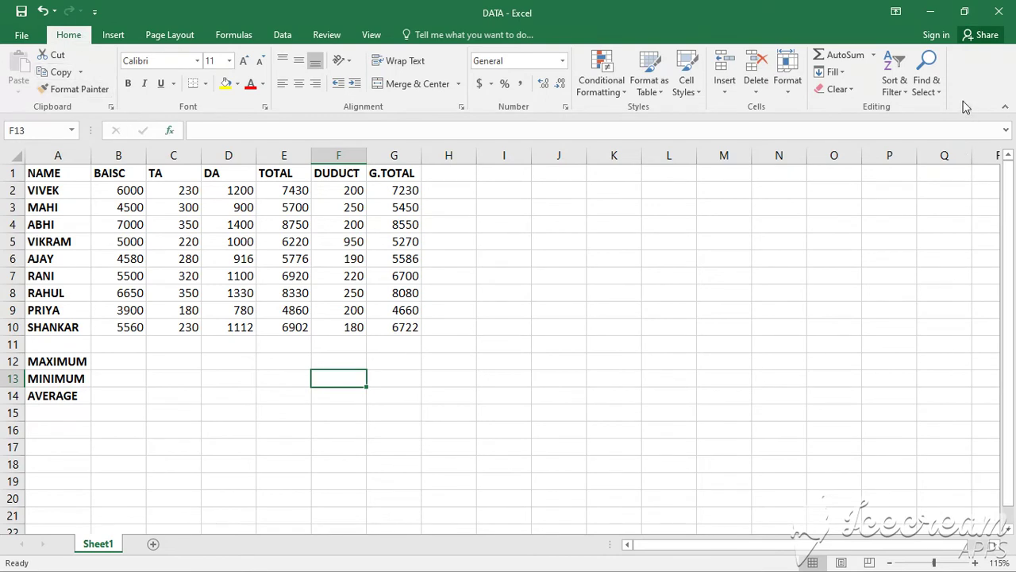
Step: Find all cells containing 230, go to the match in C10, and run the same search again
left_click(929, 93)
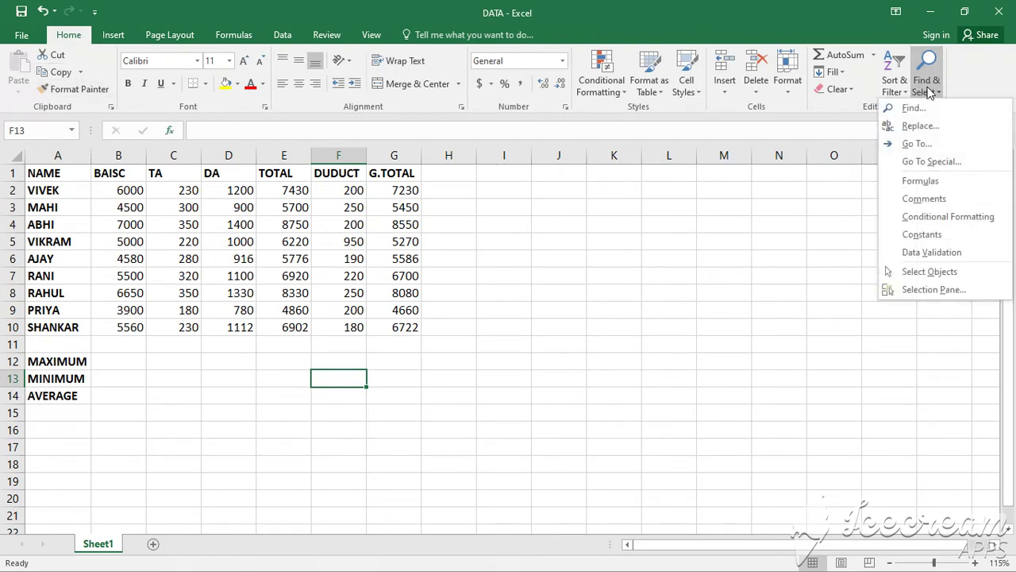
left_click(916, 111)
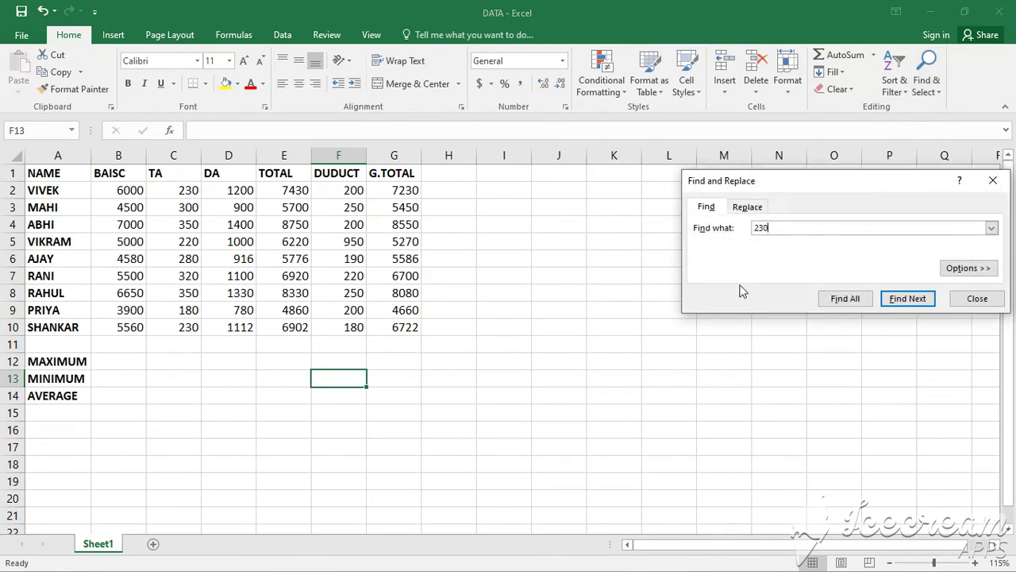
left_click(846, 299)
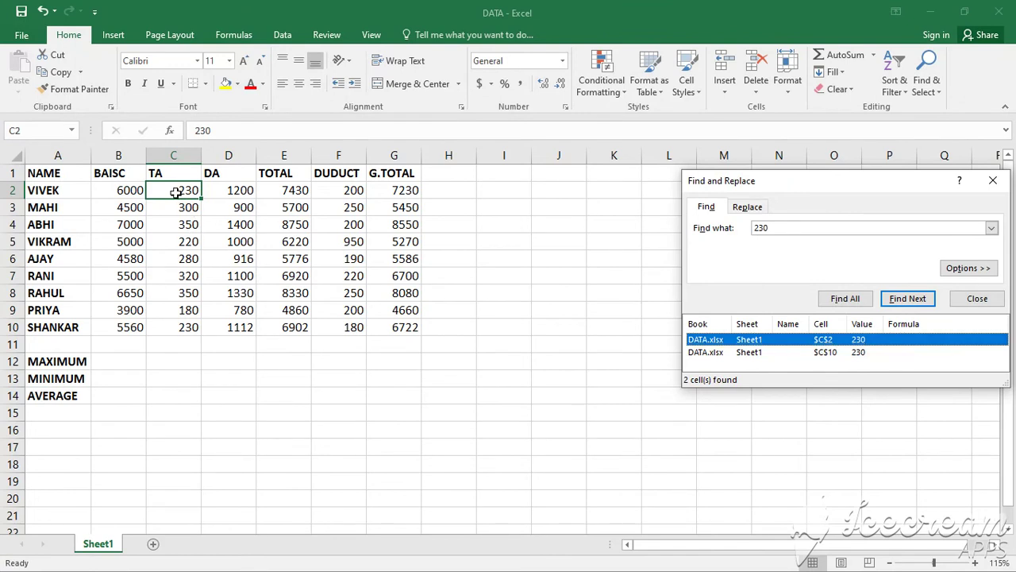
left_click(840, 356)
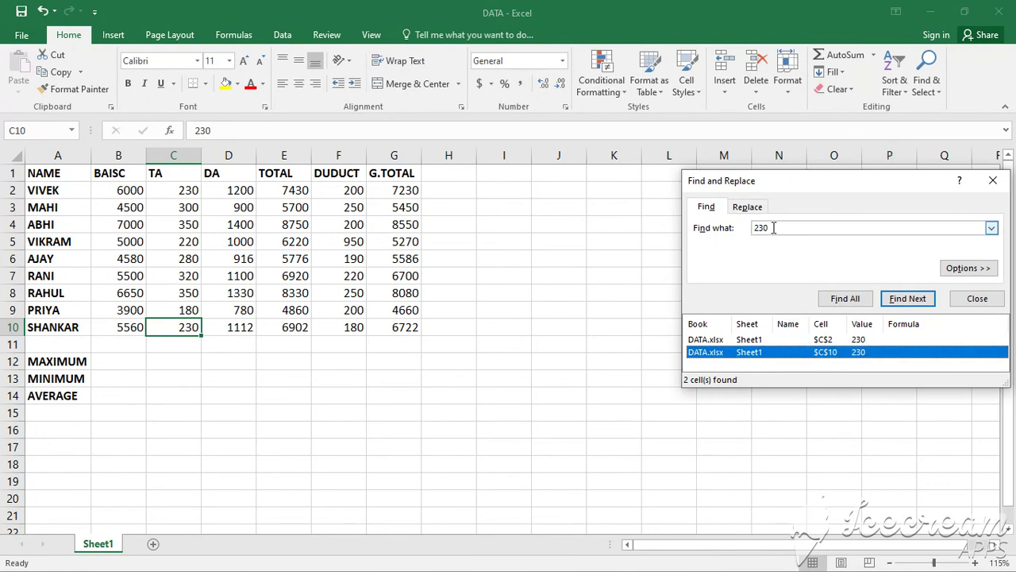
left_click(843, 297)
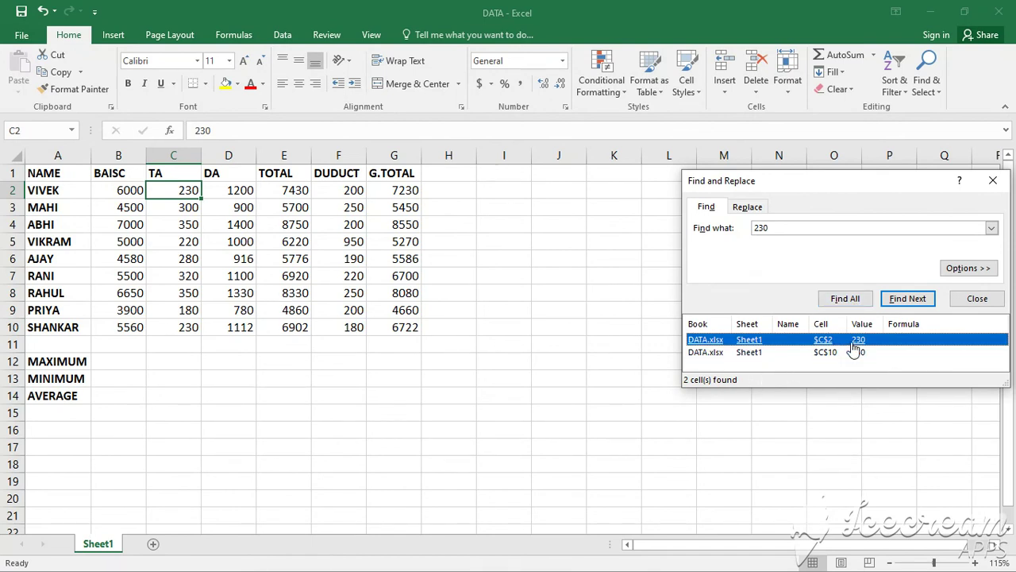
left_click(979, 300)
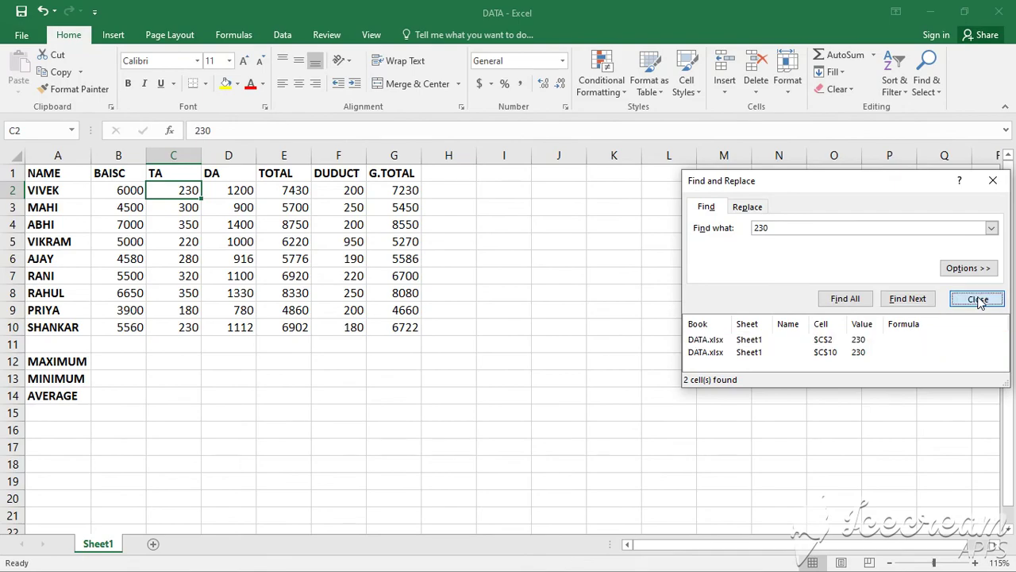